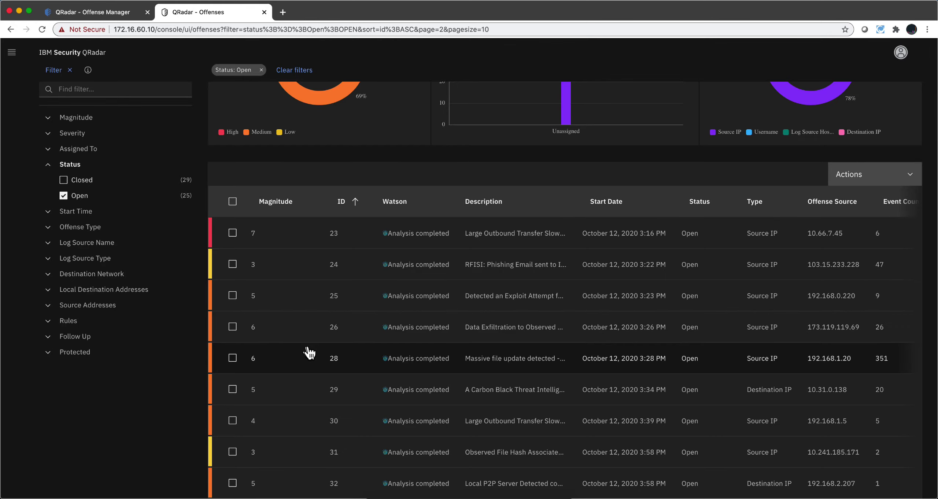
Open offense 25's details and bring up the flows belonging to it
left_click(311, 296)
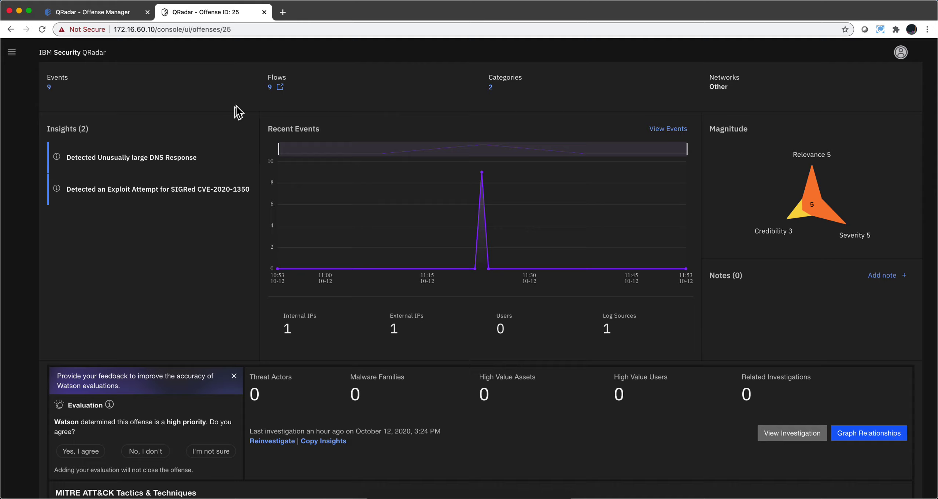
left_click(271, 90)
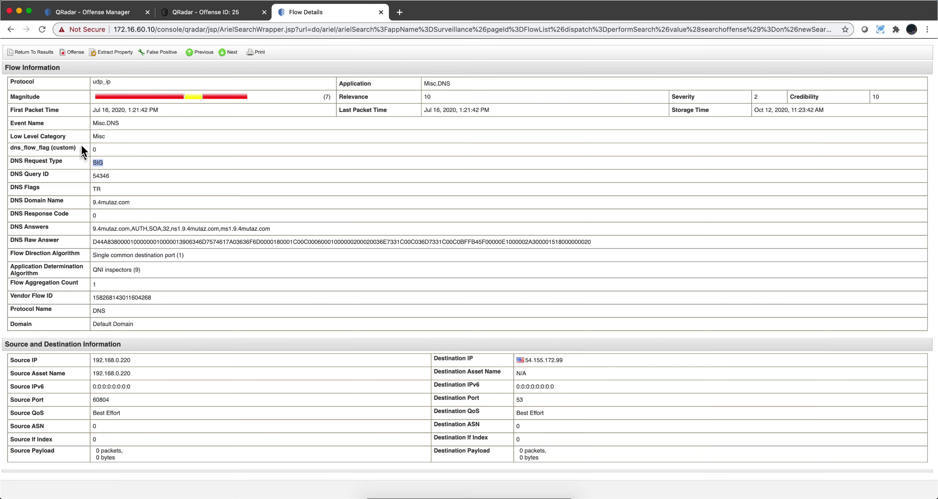
Inspect the TCP DNS flow's source and destination payloads, then close the flow results
left_click(43, 53)
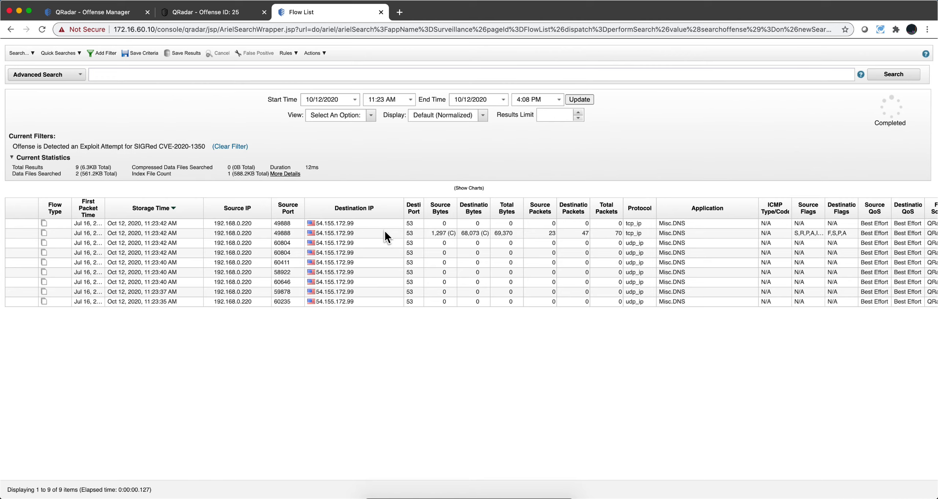
double_click(385, 232)
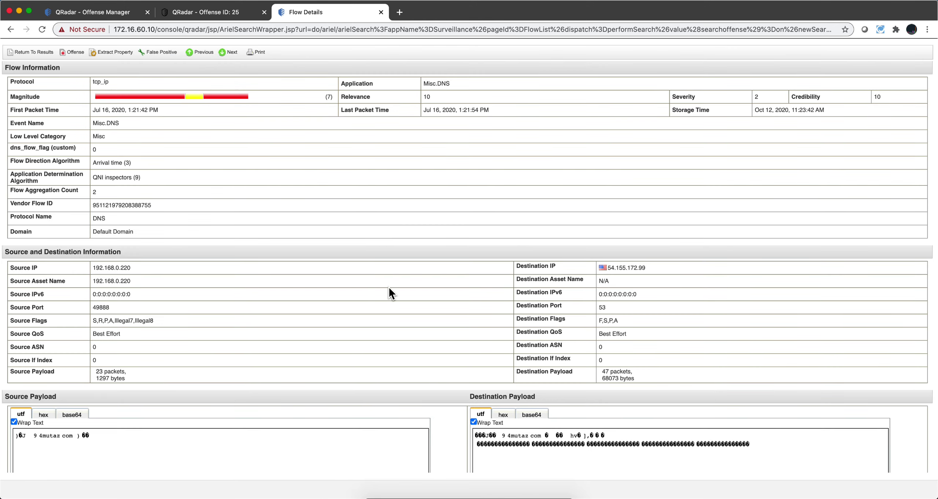
scroll(389, 288, "down", 2)
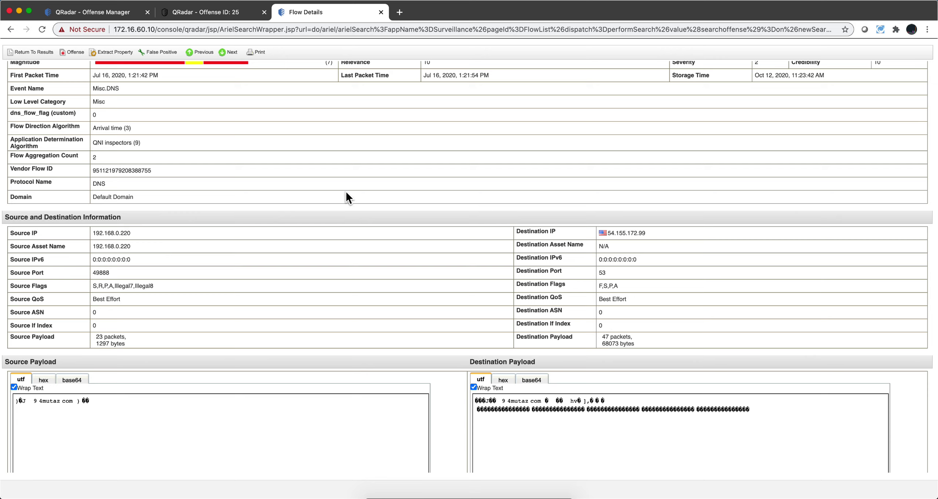
left_click(35, 52)
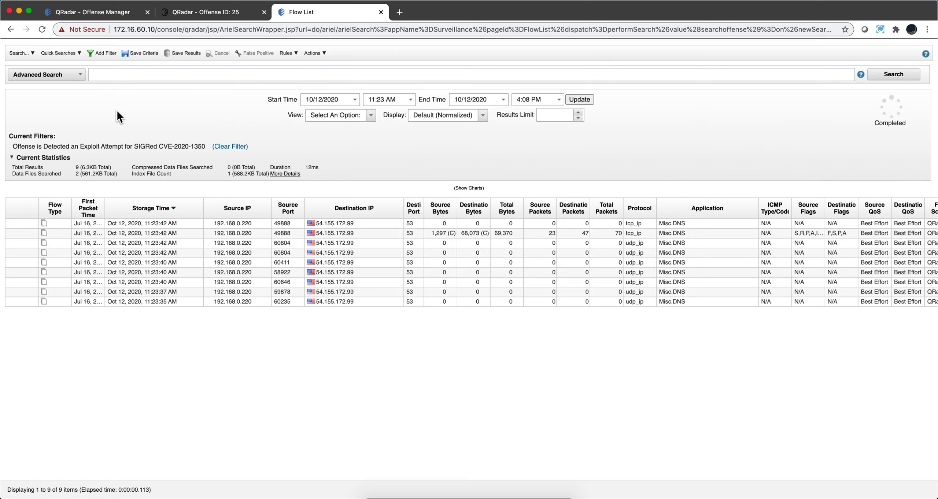
key("super+w")
Open offense 11's Misc.DNS flows and examine the port 57544 flow's DNS domain name
left_click(378, 405)
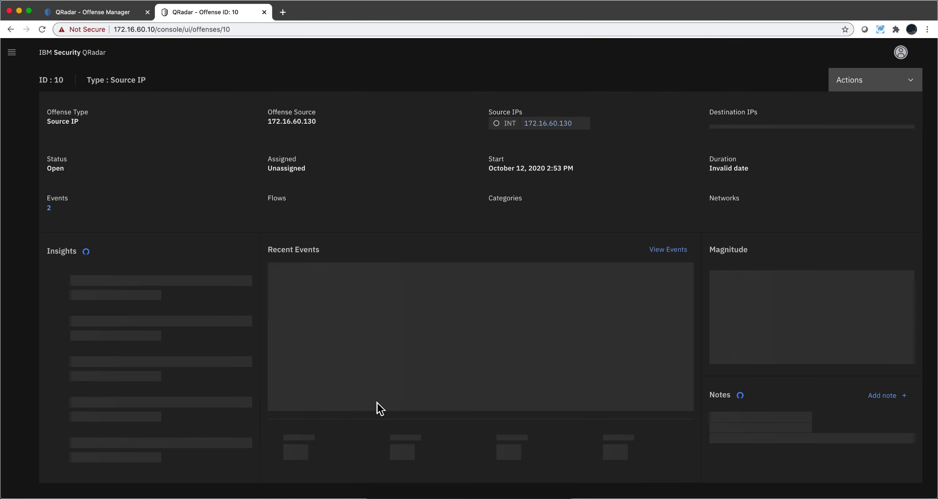
scroll(378, 403, "down", 3)
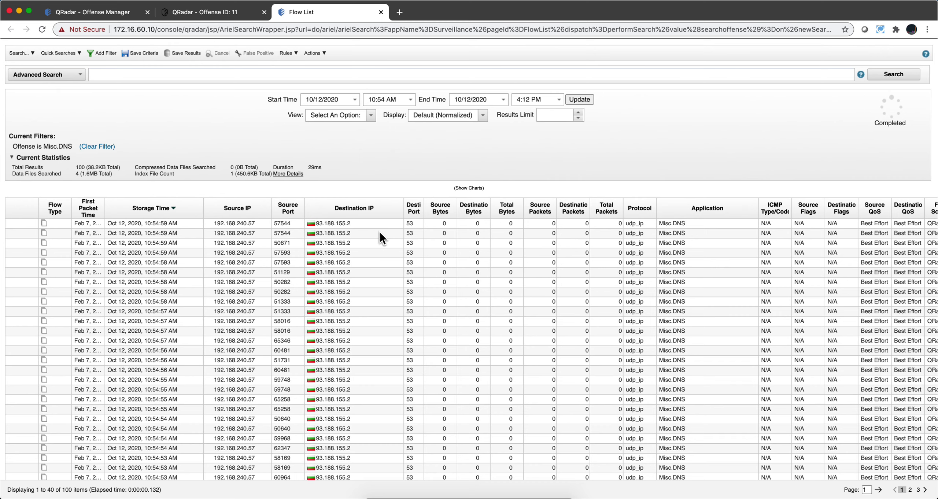
left_click(360, 234)
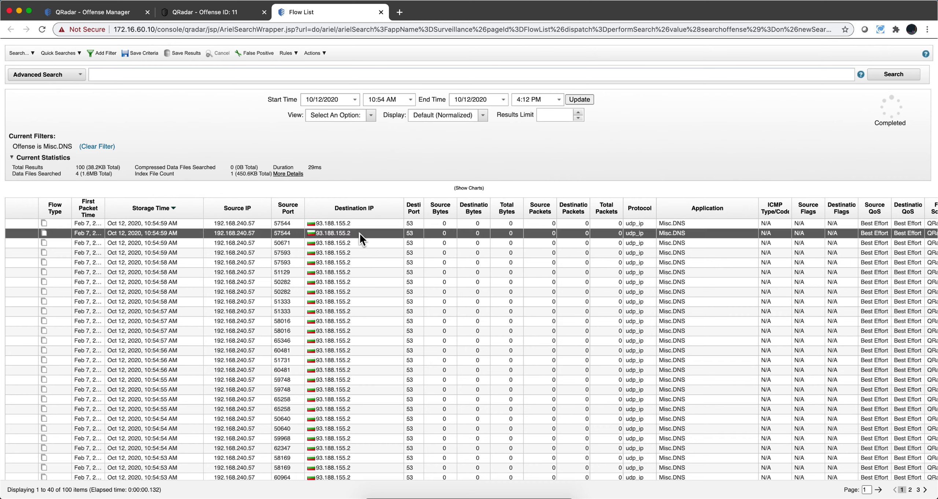
double_click(359, 233)
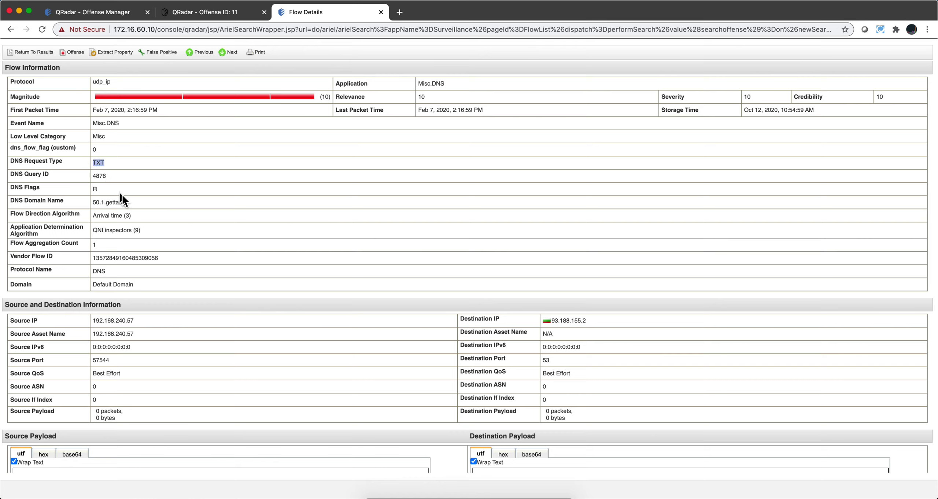
left_click_drag(134, 201, 104, 200)
left_click(45, 55)
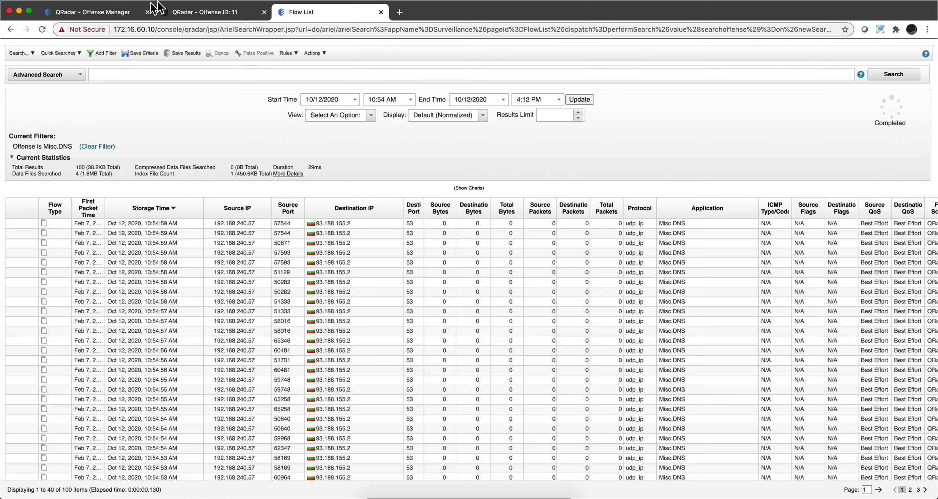
Close the flow results, return to the open offenses list, and open offense 31's details
left_click(381, 12)
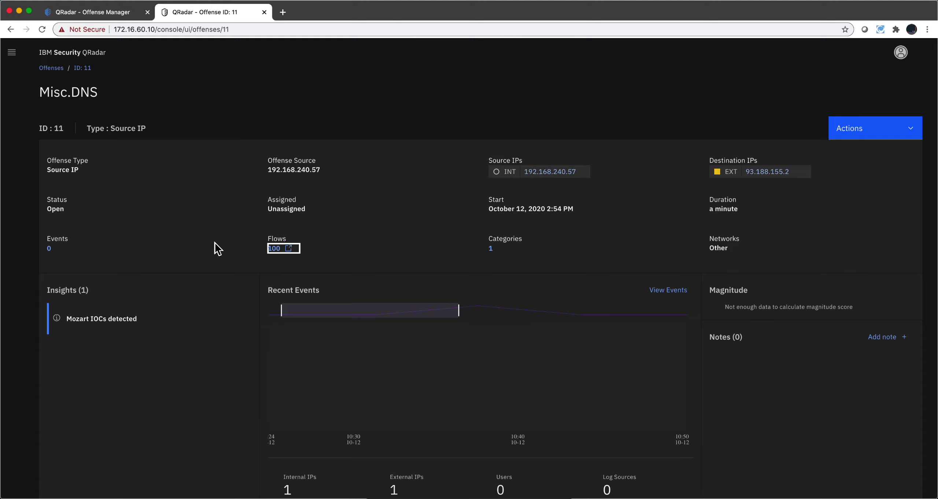
key("super+bracketleft")
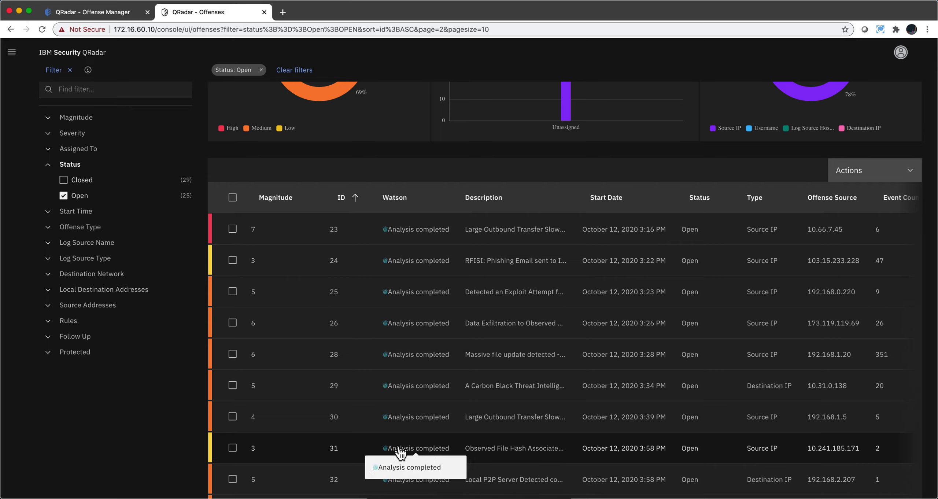
left_click(354, 444)
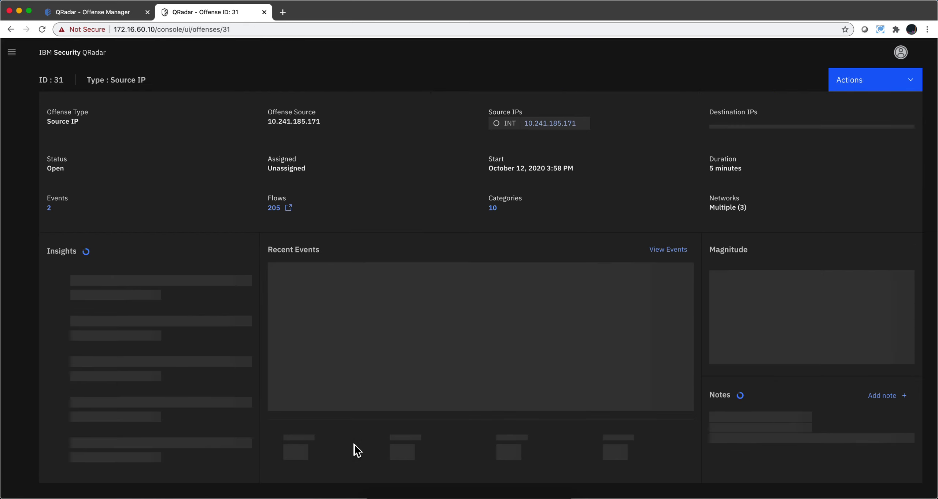
double_click(354, 444)
scroll(354, 444, "down", 3)
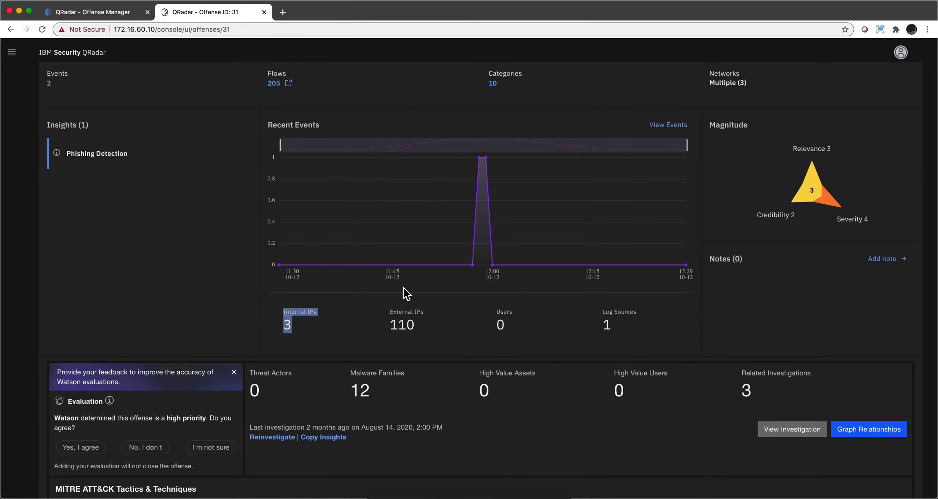
scroll(403, 322, "up", 5)
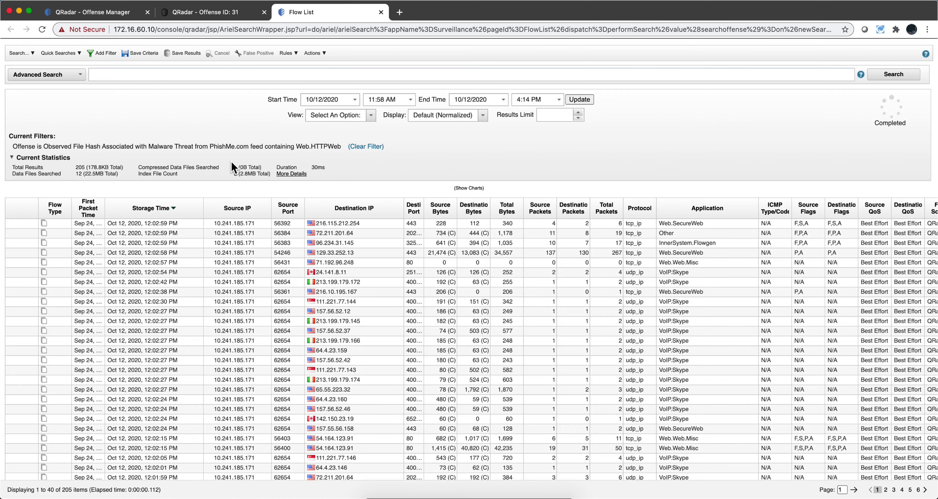
Filter offense 31's flows to 'File Hash is not N/A', leaving 46 flows
left_click(103, 55)
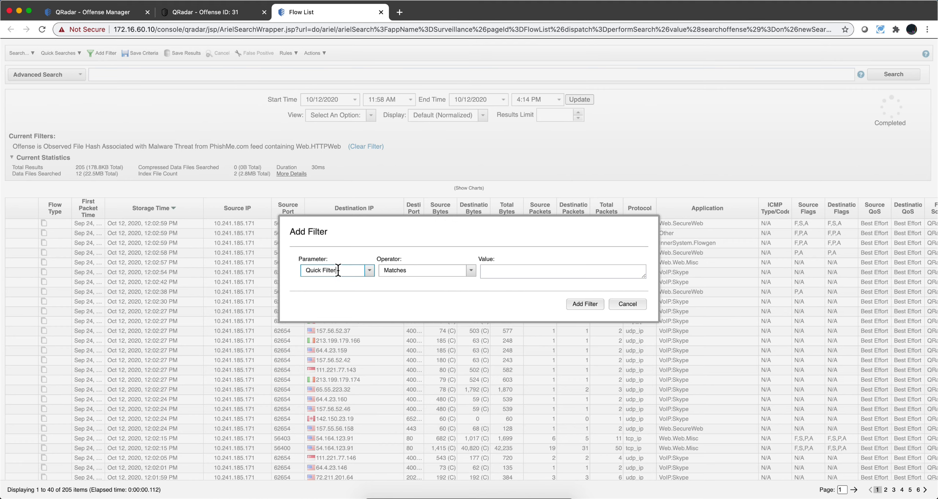
left_click_drag(337, 270, 287, 274)
type("file")
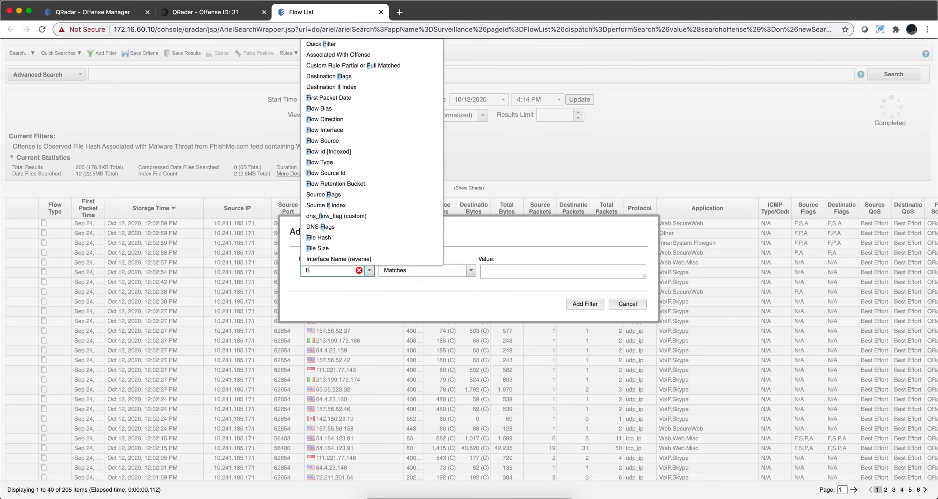
left_click(318, 281)
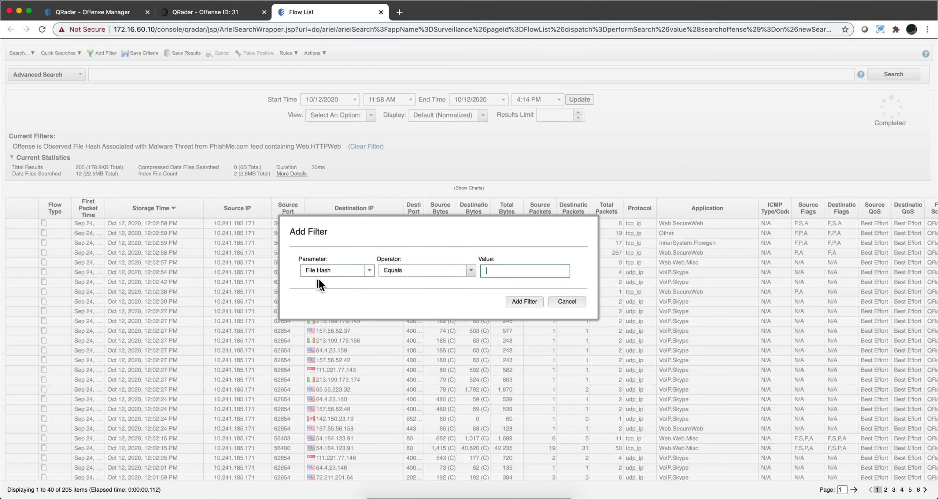
left_click(471, 271)
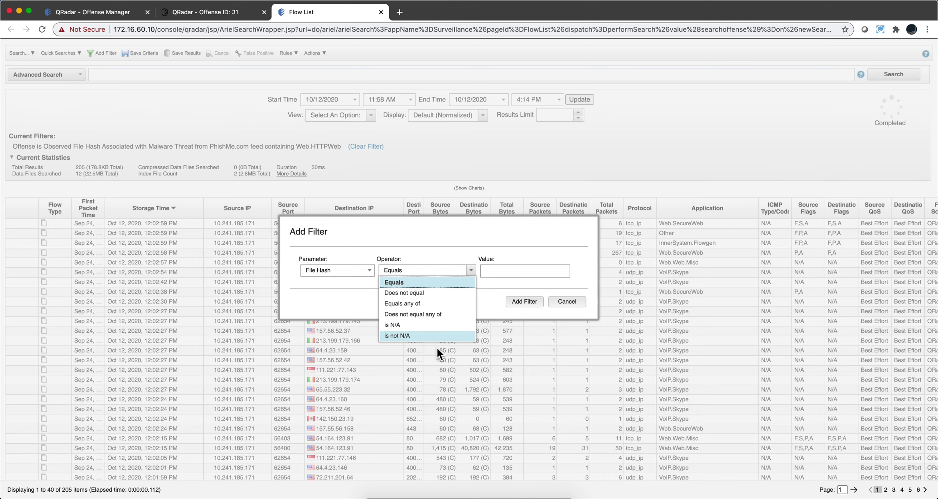
left_click(435, 333)
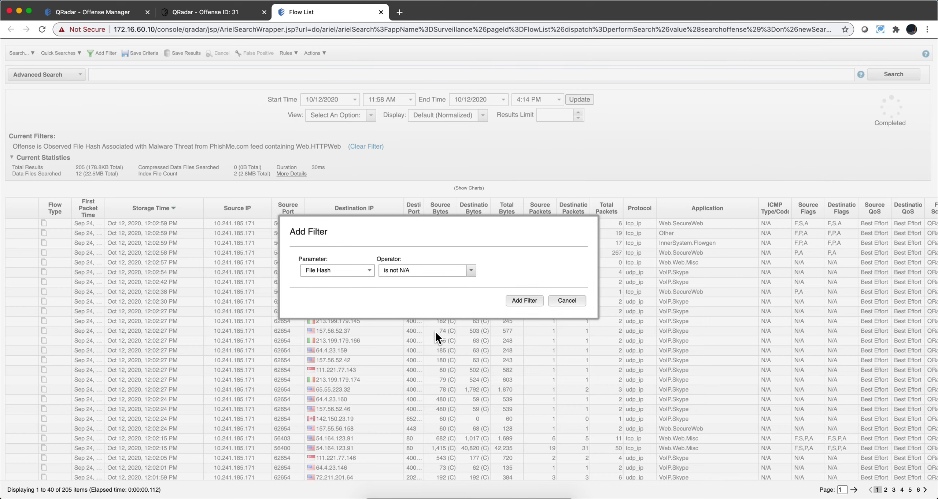
left_click(525, 300)
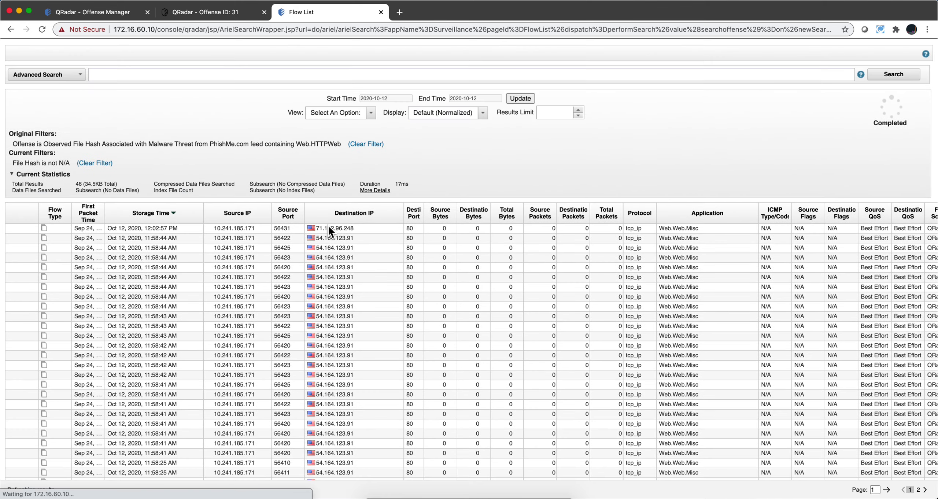
Open the first filtered flow and select its full file hash value
double_click(325, 226)
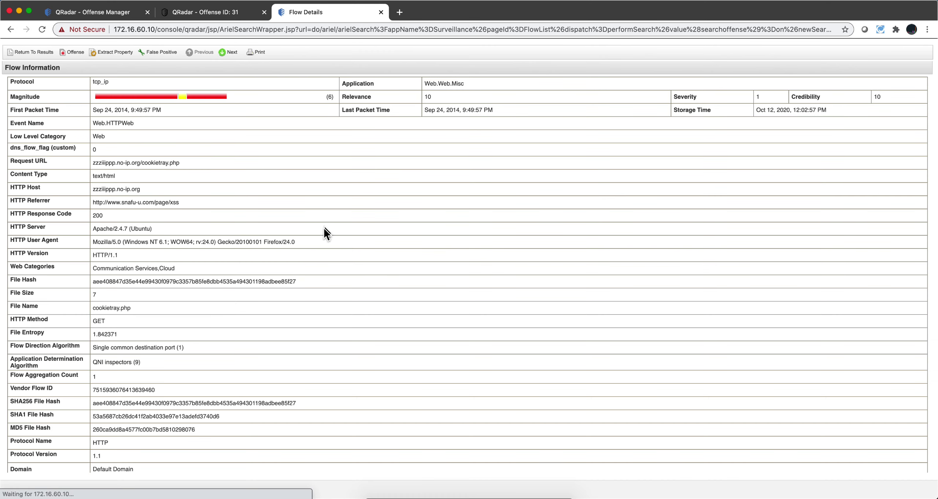
left_click_drag(306, 282, 94, 279)
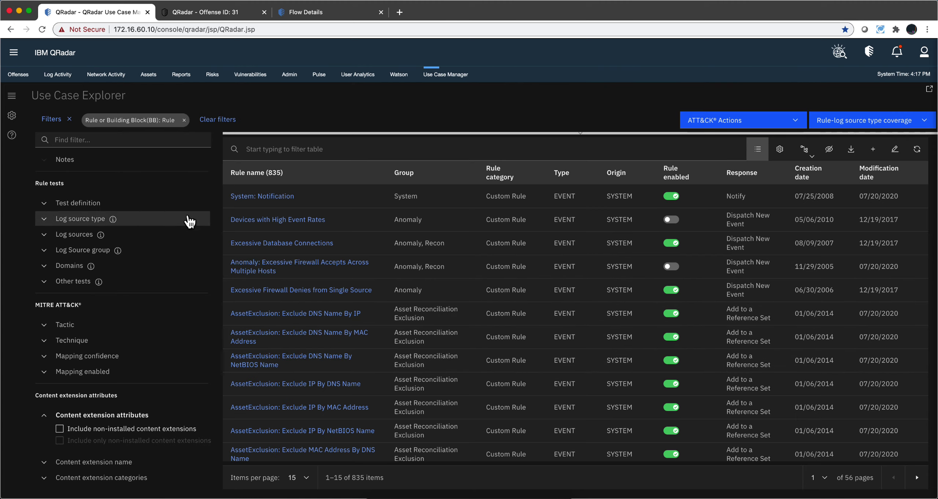
Filter the rules by name 'QNI' and scroll through the 27 matching rules
left_click(147, 139)
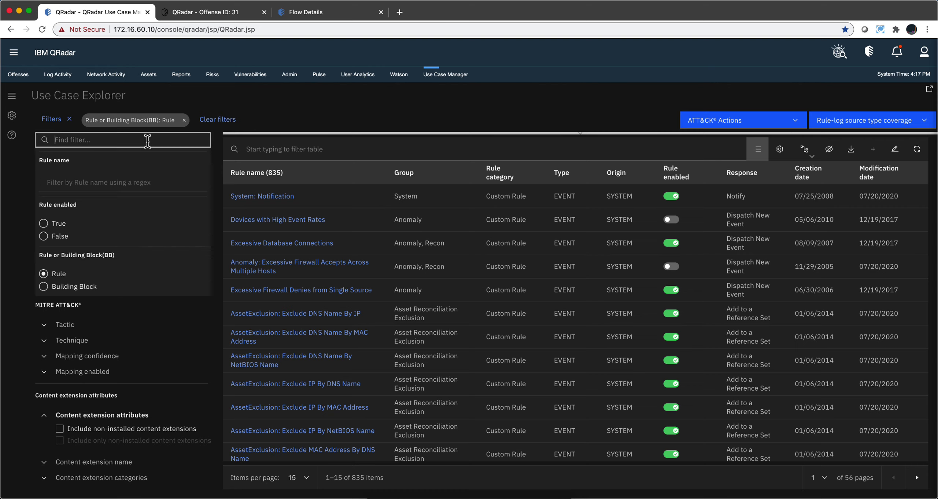
left_click(97, 183)
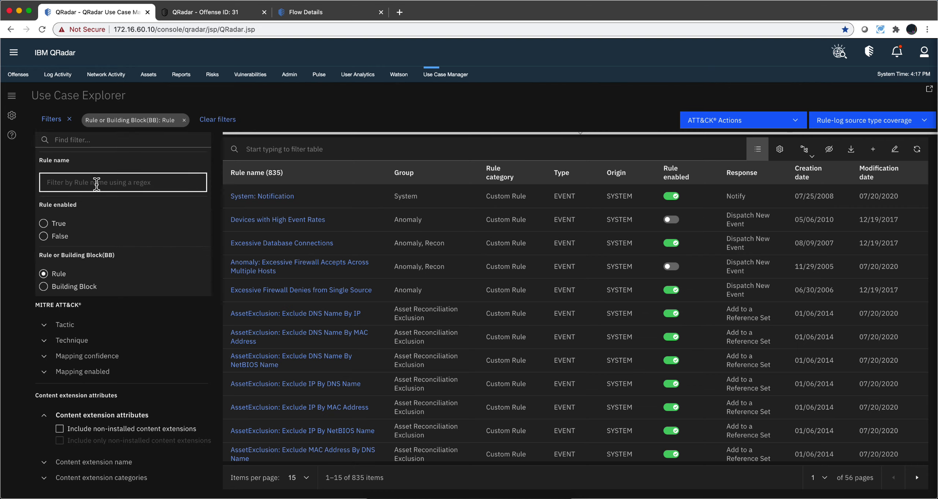
type("QNI")
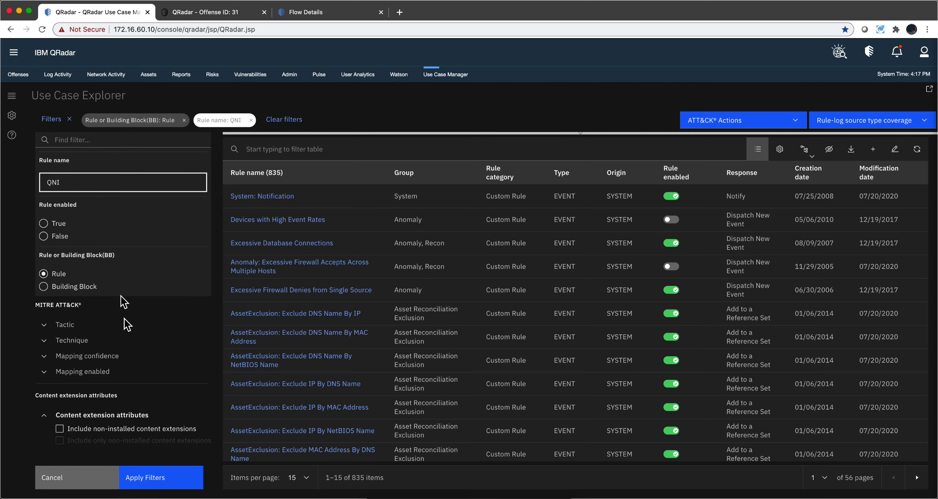
left_click(153, 478)
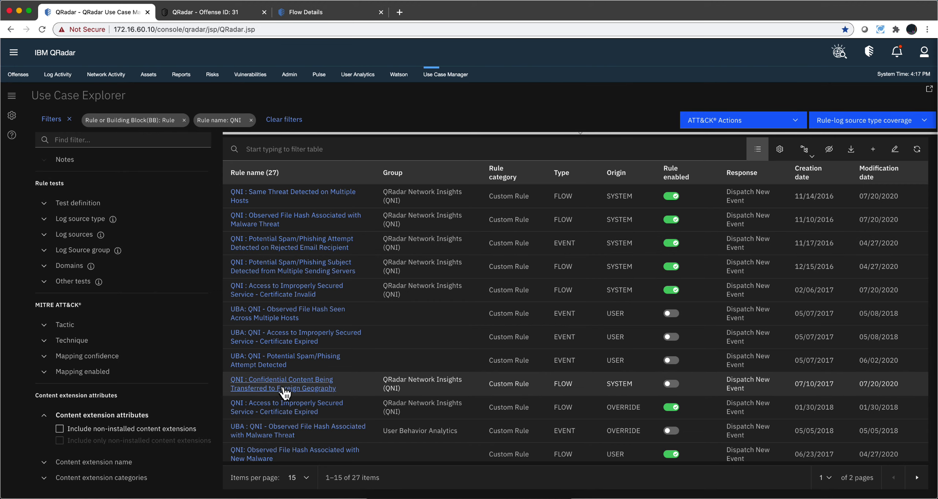
scroll(285, 393, "down", 1)
scroll(285, 393, "down", 2)
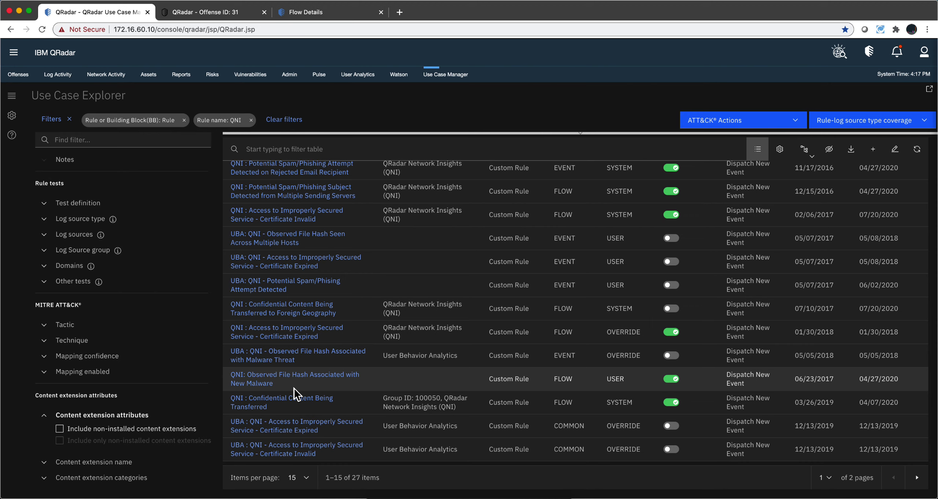
scroll(262, 365, "up", 3)
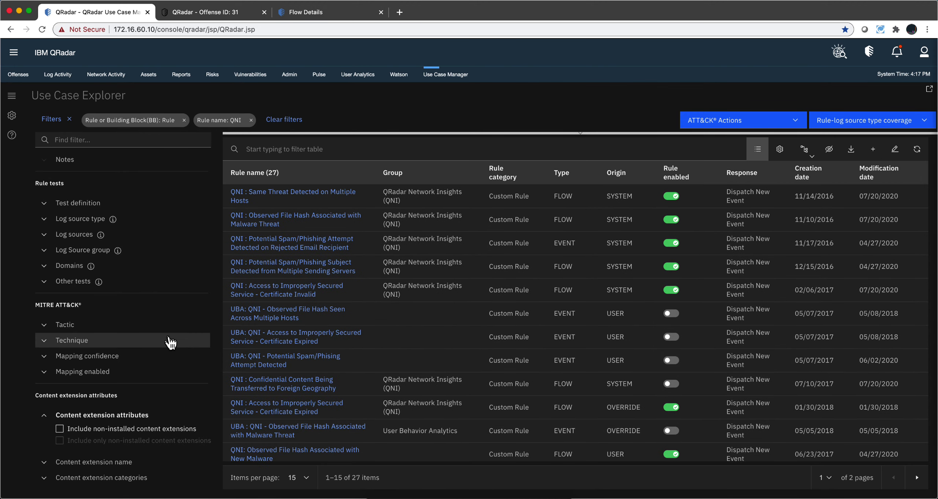
Include non-installed content extensions, then restrict to only those, leaving 18 QNI rules
left_click(60, 429)
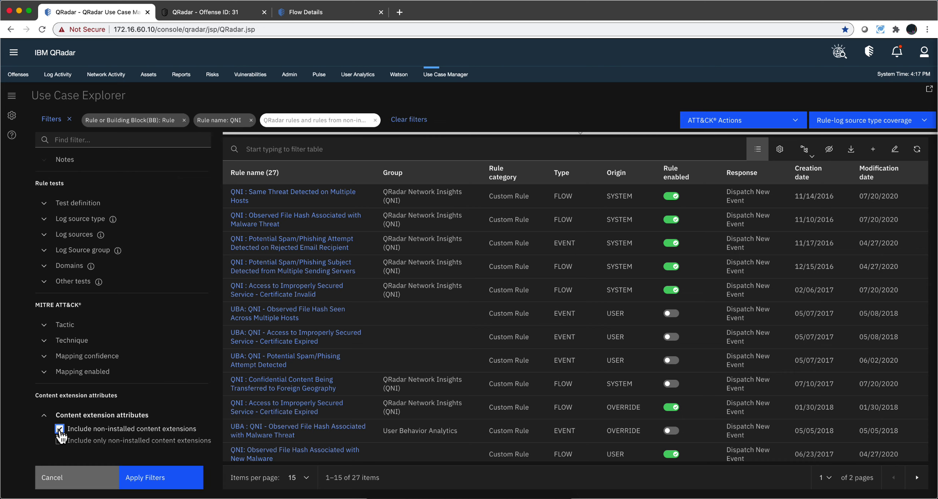
left_click(160, 483)
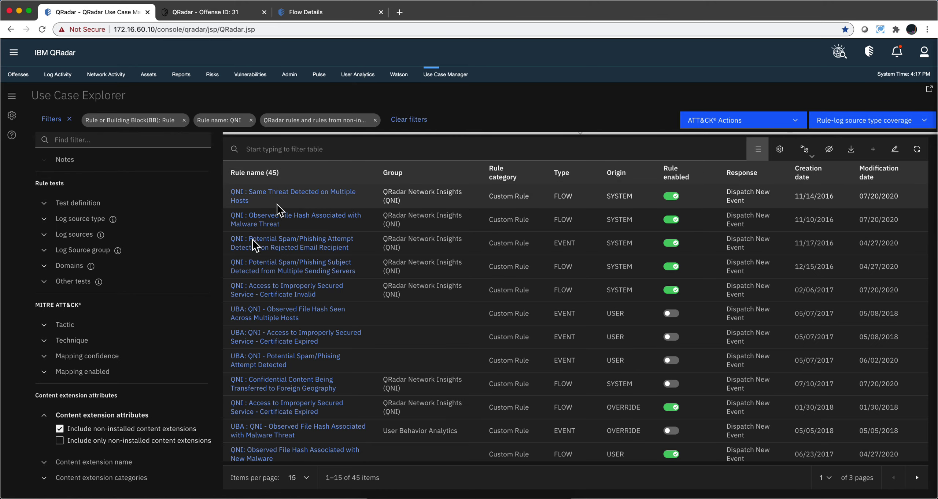
left_click(59, 442)
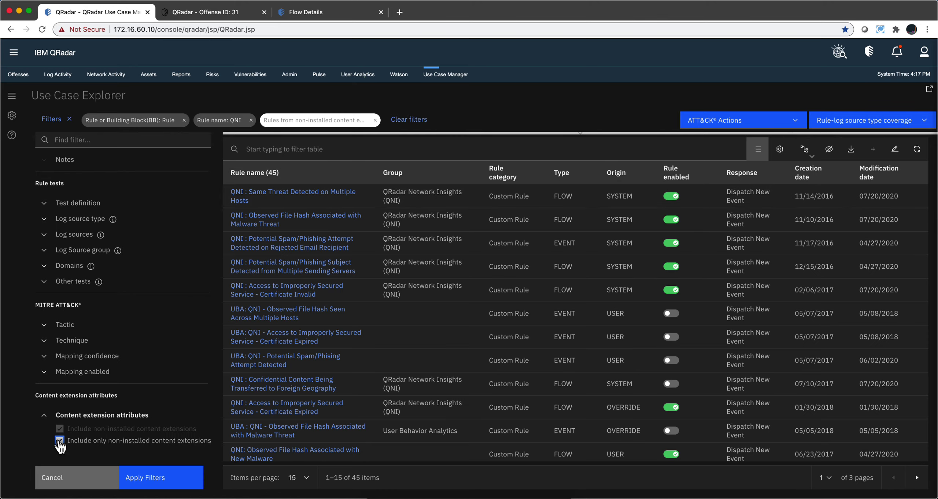
left_click(172, 488)
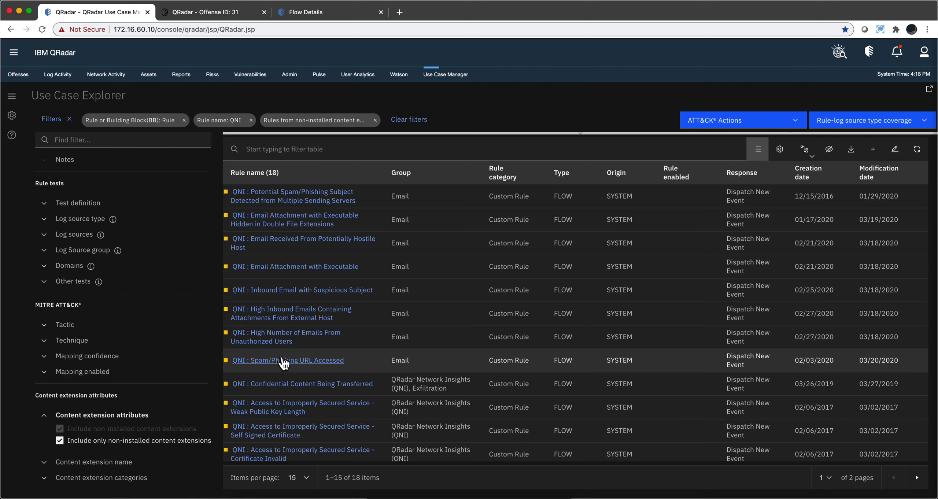
scroll(283, 363, "down", 3)
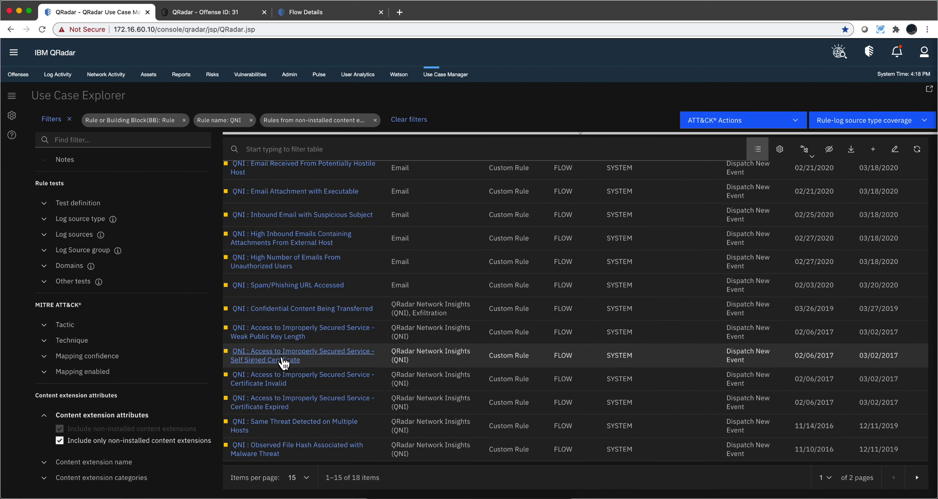
scroll(283, 363, "up", 3)
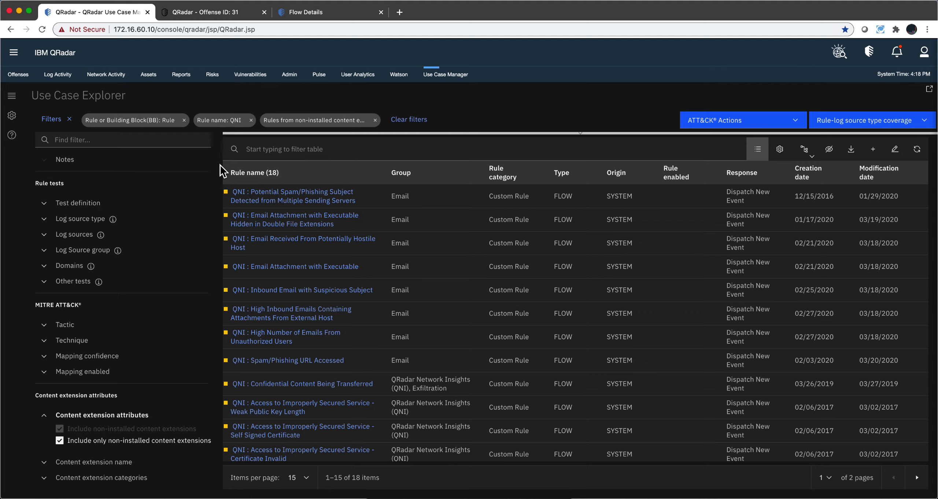
mouse_move(228, 195)
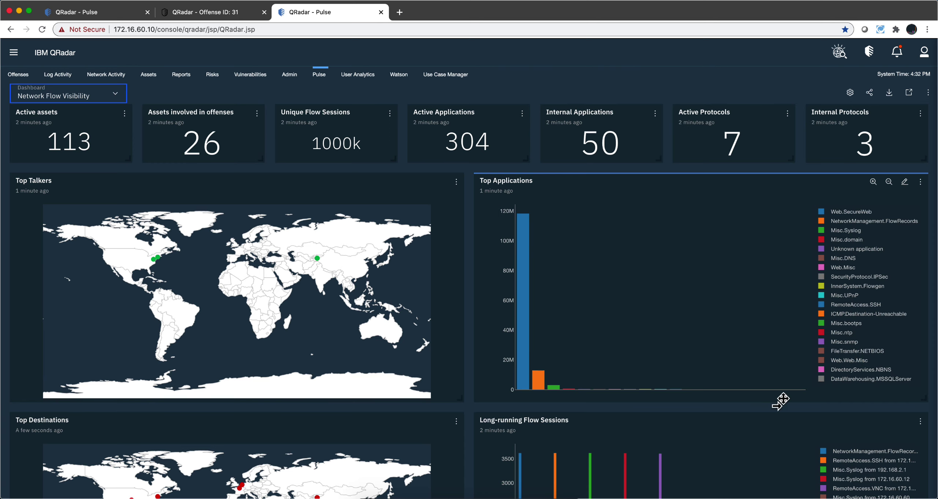
Review the Pulse dashboard's lower flow panels, then bring QNI_AQL_Properties.txt forward in BBEdit
scroll(768, 409, "down", 3)
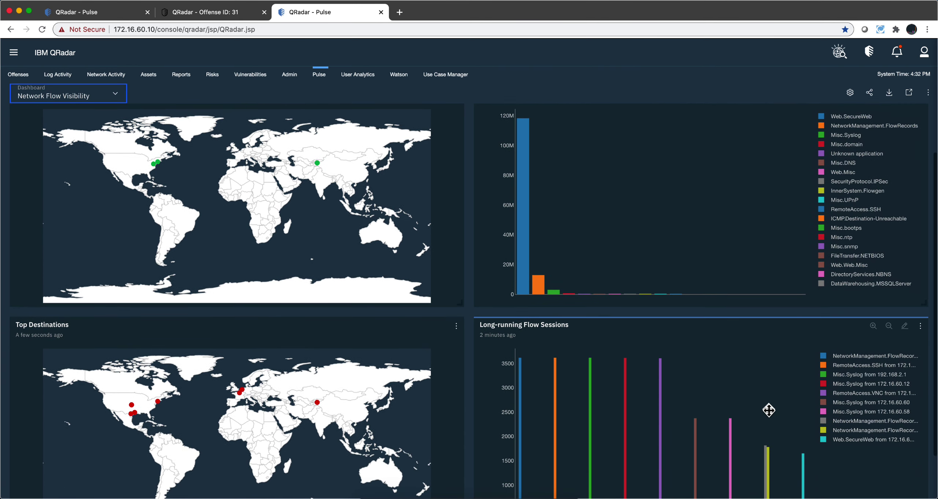
scroll(768, 409, "down", 1)
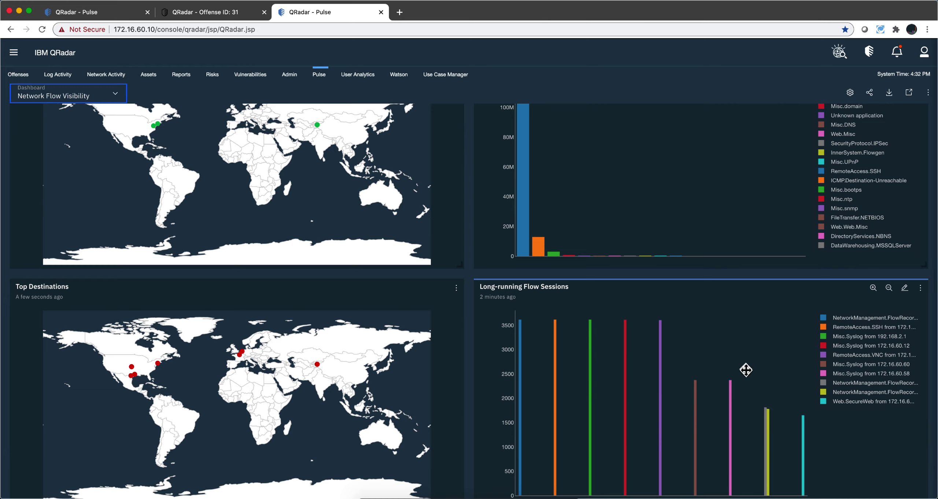
key("super+Tab")
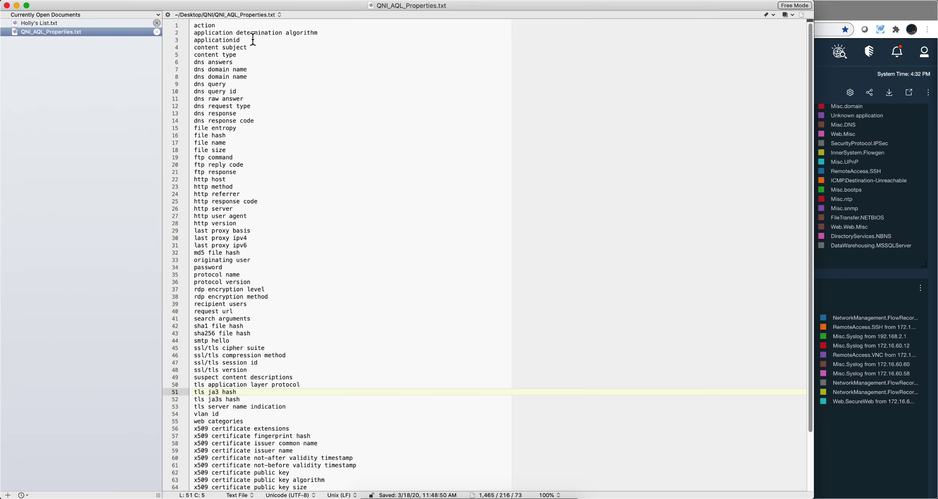
left_click_drag(253, 39, 200, 39)
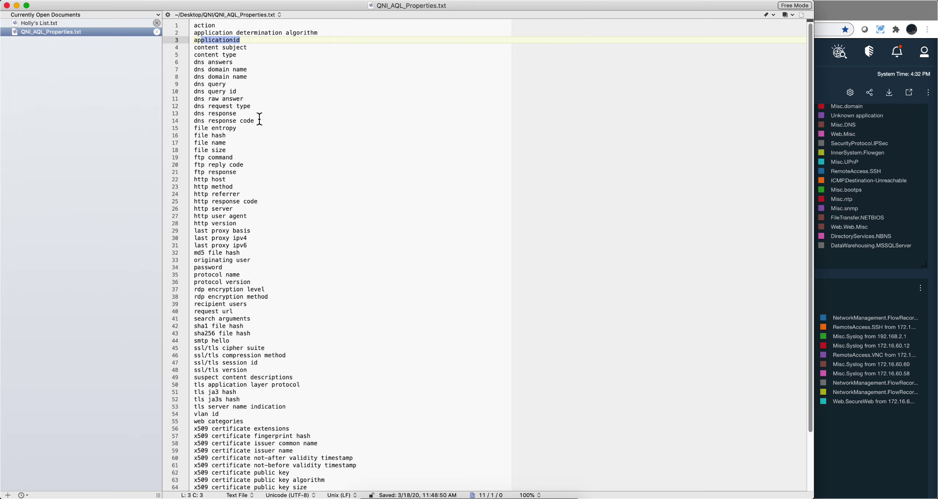
left_click_drag(259, 119, 187, 62)
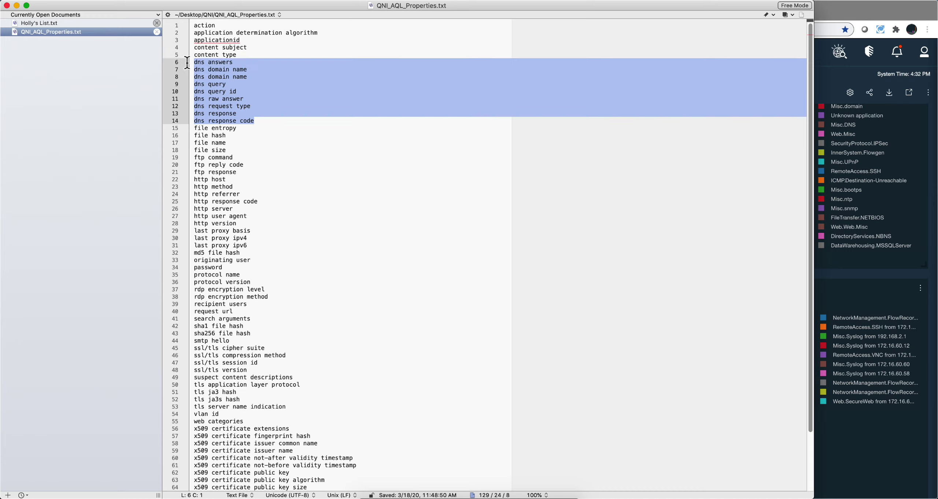
left_click(238, 150)
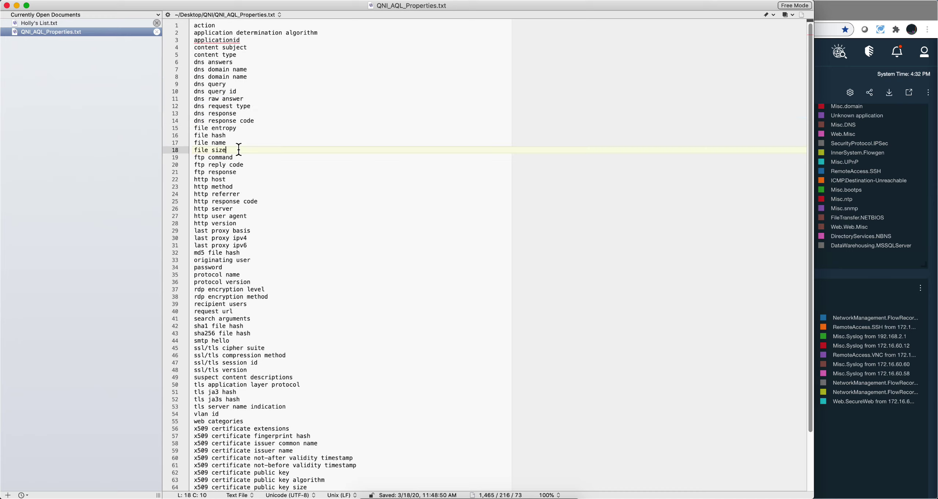
left_click_drag(239, 150, 188, 140)
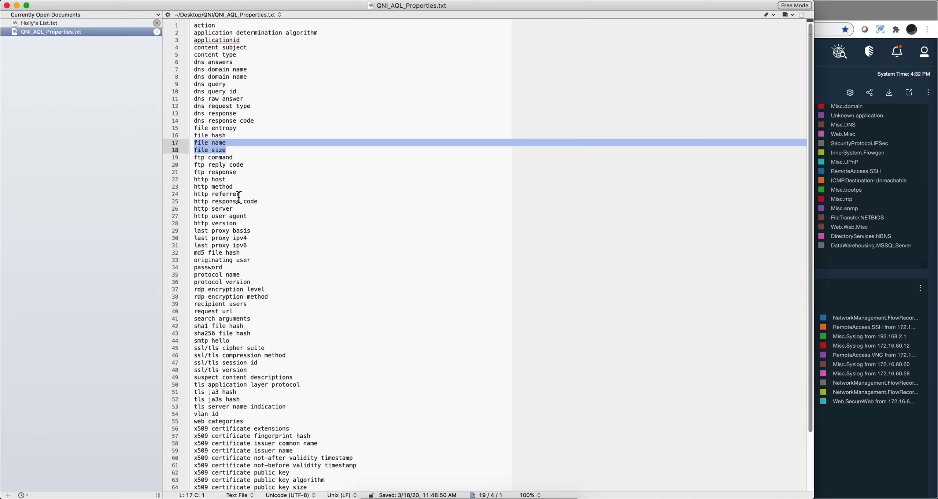
left_click(216, 216)
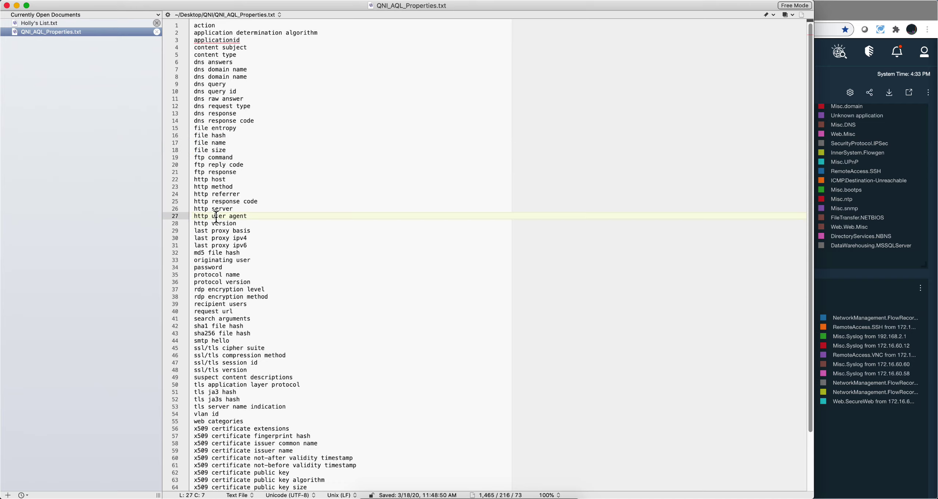
left_click_drag(215, 216, 189, 174)
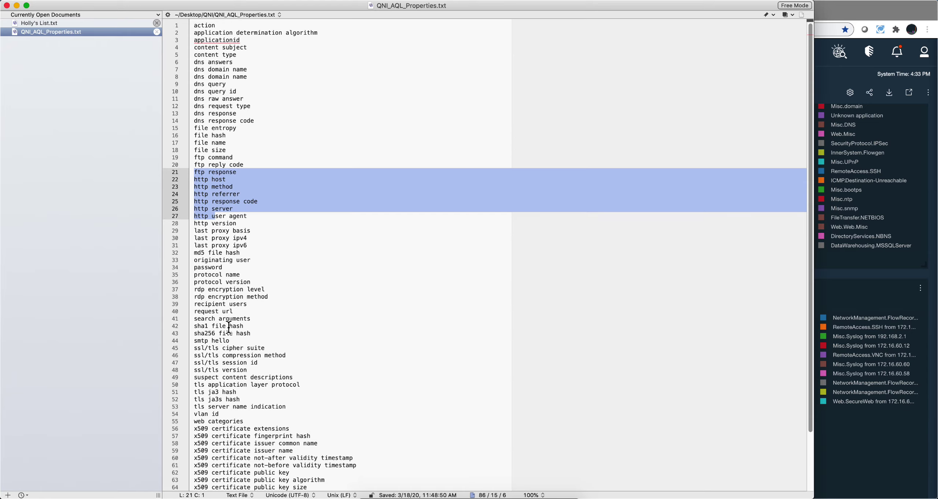
scroll(220, 332, "down", 1)
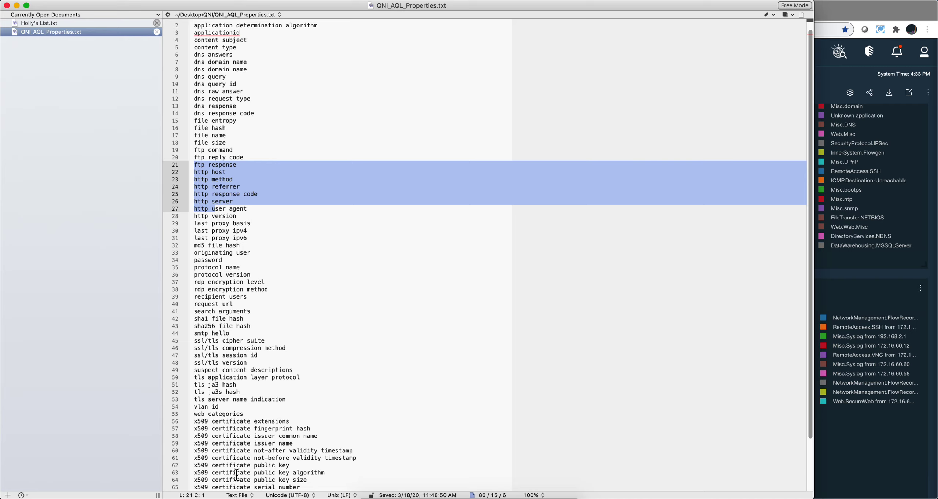
left_click_drag(240, 473, 206, 437)
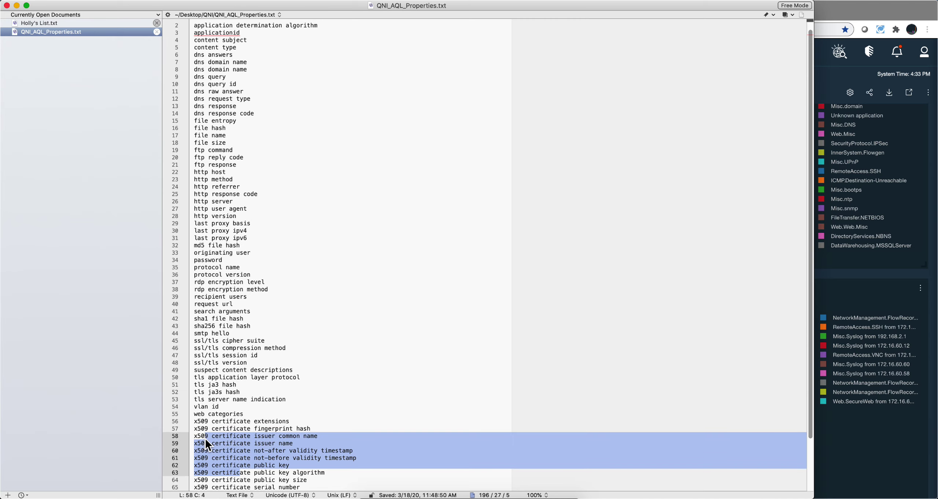
Highlight 'tls ja3 hash' in the property list, then switch to the other open flow-field document
scroll(205, 438, "down", 3)
left_click(222, 355)
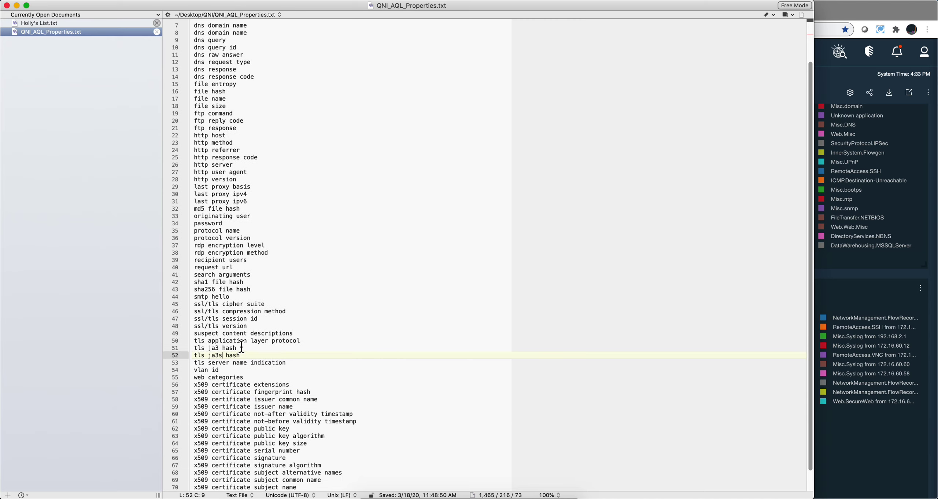
left_click_drag(238, 348, 195, 347)
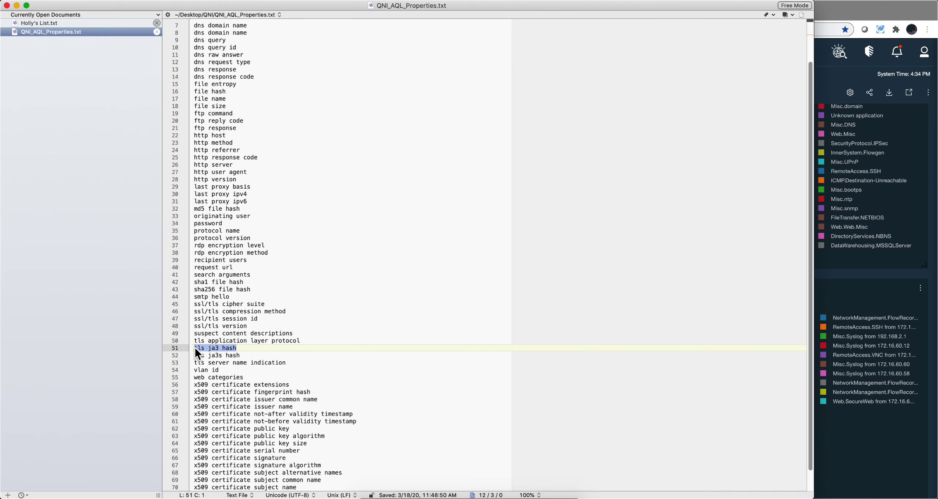
left_click(99, 22)
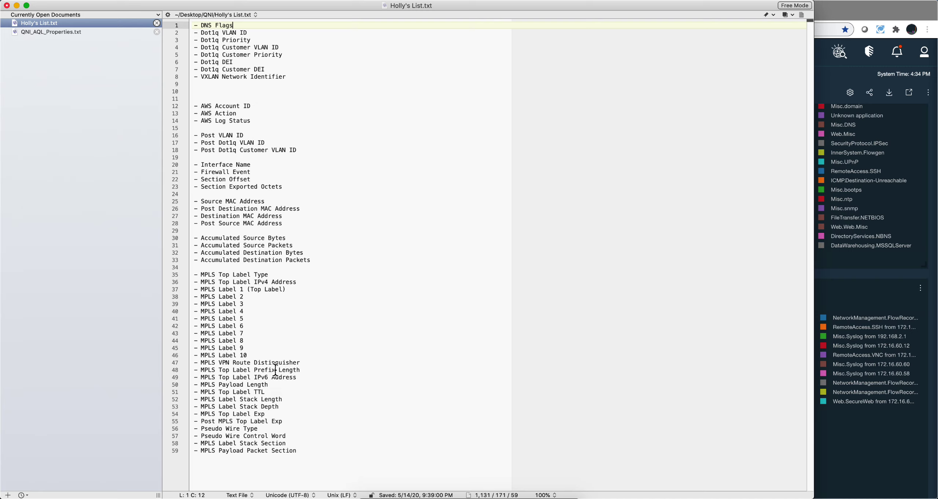
key("super+Tab")
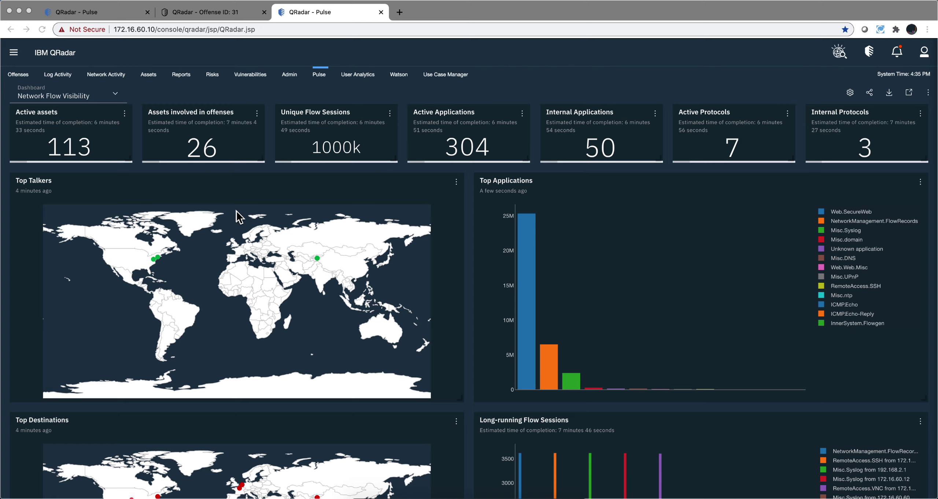